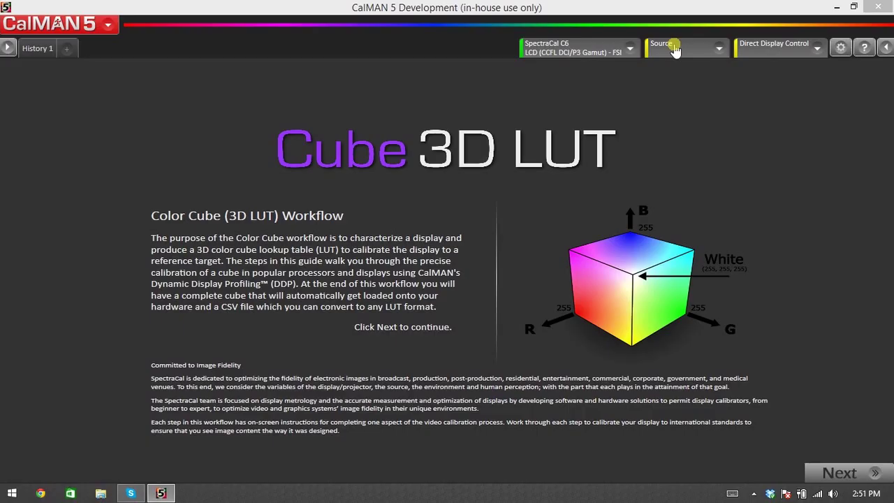
Connect the Assimilate SCRATCH generator on MBP-Retina as pattern source and optimize its delay
{"action": "left_click", "coordinate": [685, 47]}
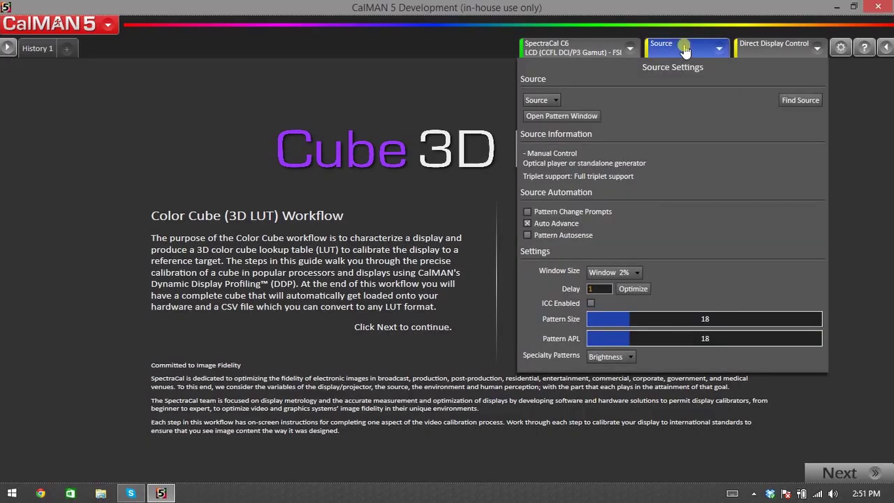
{"action": "left_click", "coordinate": [799, 100]}
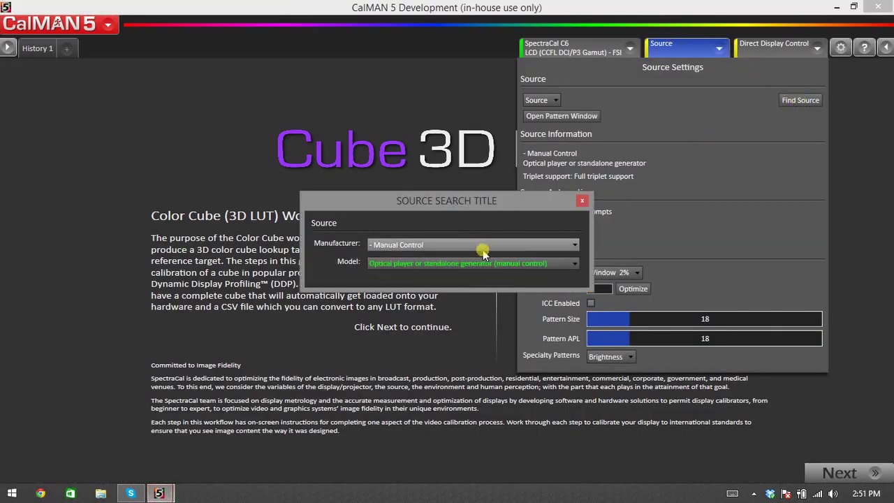
{"action": "left_click", "coordinate": [482, 245]}
{"action": "left_click", "coordinate": [456, 295]}
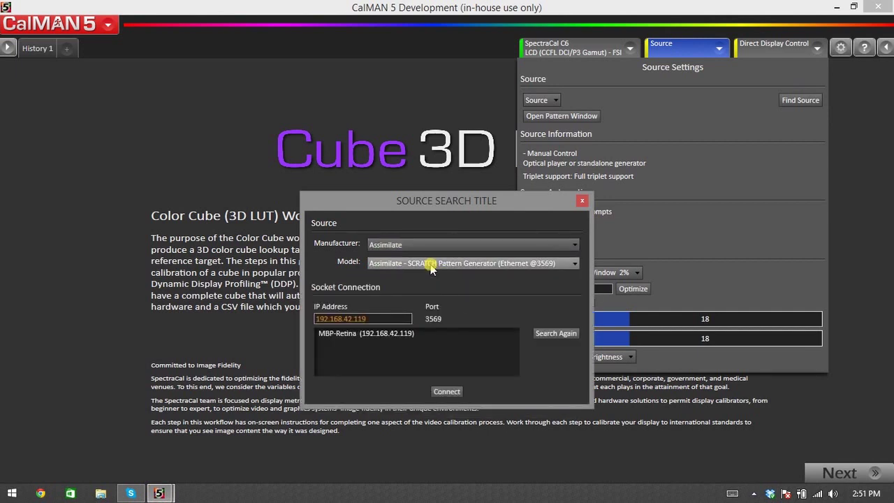
{"action": "left_click", "coordinate": [363, 334]}
{"action": "left_click", "coordinate": [447, 392]}
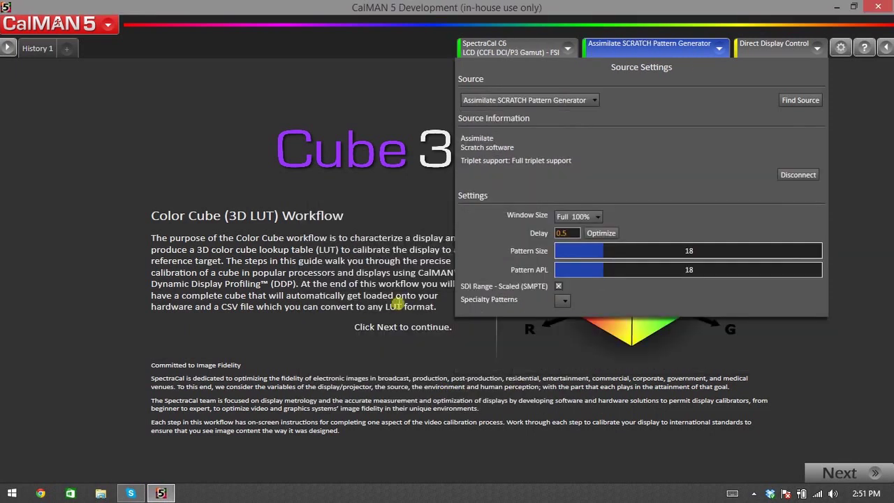
{"action": "left_click", "coordinate": [601, 235]}
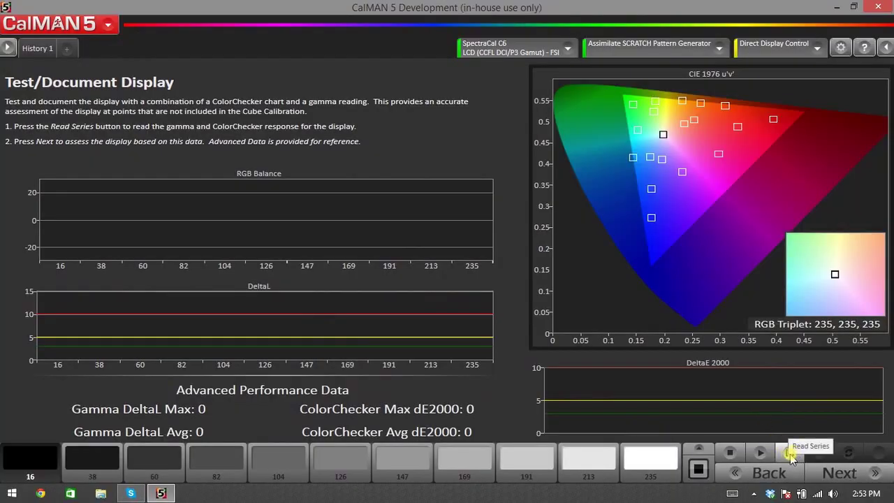
Read the uncalibrated gamma and ColorChecker series: 6 average, 8.9 max dE2000
{"action": "left_click", "coordinate": [790, 454]}
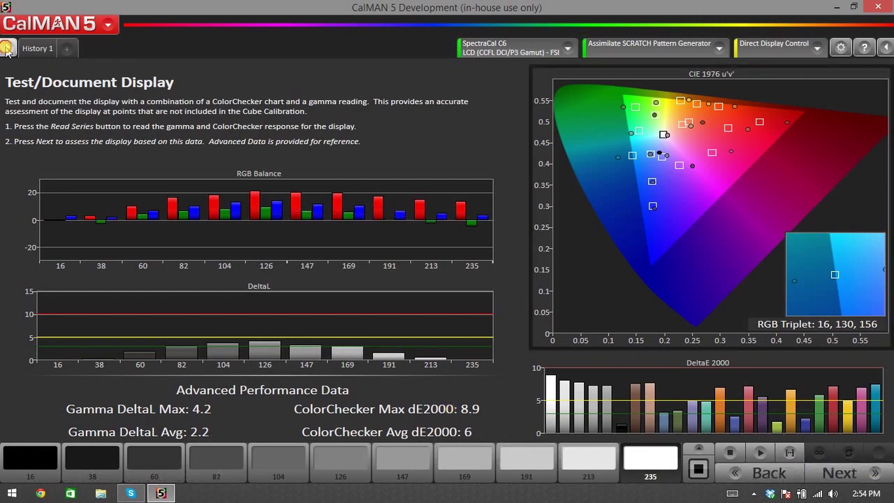
{"action": "left_click", "coordinate": [5, 49]}
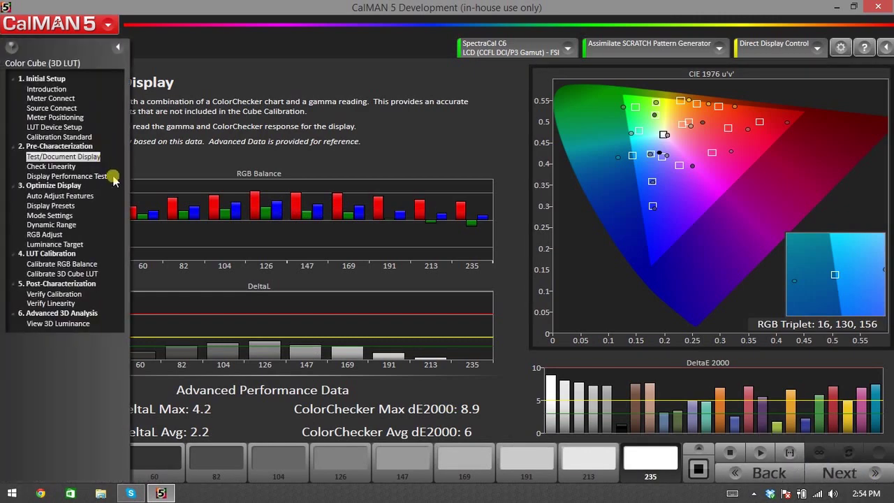
Go to Calibrate 3D Cube LUT and connect SpectraCal Cube Generator (3D LUT) as display control
{"action": "left_click", "coordinate": [76, 276]}
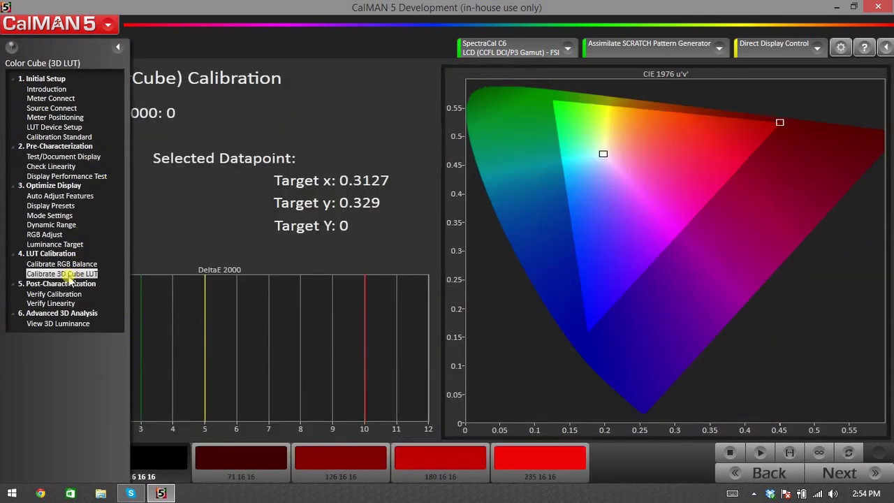
{"action": "left_click", "coordinate": [118, 47]}
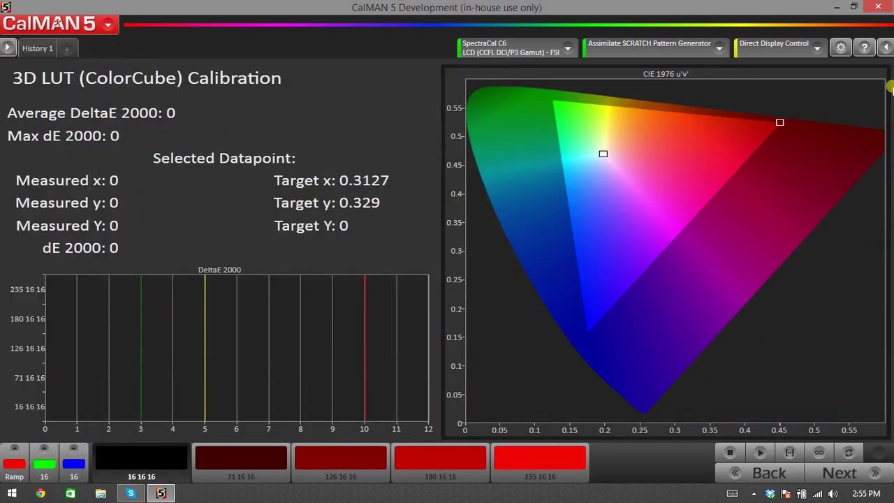
{"action": "left_click", "coordinate": [807, 48]}
{"action": "left_click", "coordinate": [799, 100]}
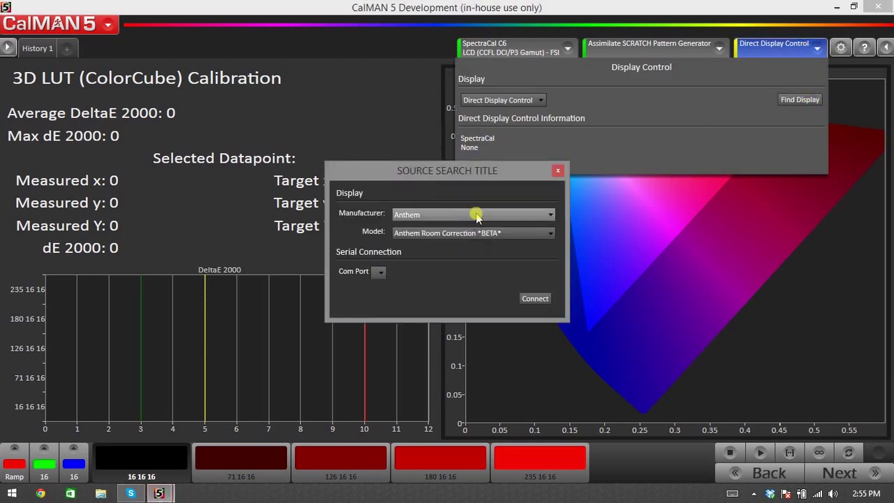
{"action": "left_click", "coordinate": [476, 218]}
{"action": "scroll", "coordinate": [493, 305], "scroll_direction": "down", "scroll_amount": 10}
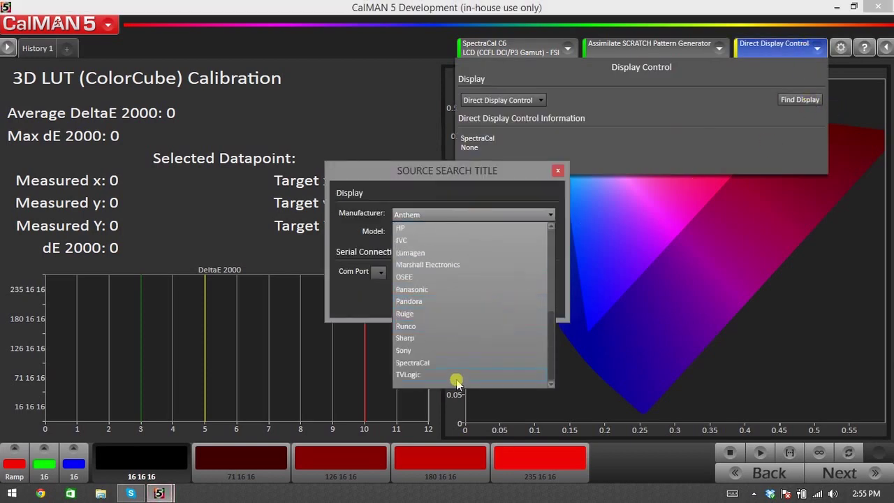
{"action": "left_click", "coordinate": [456, 364]}
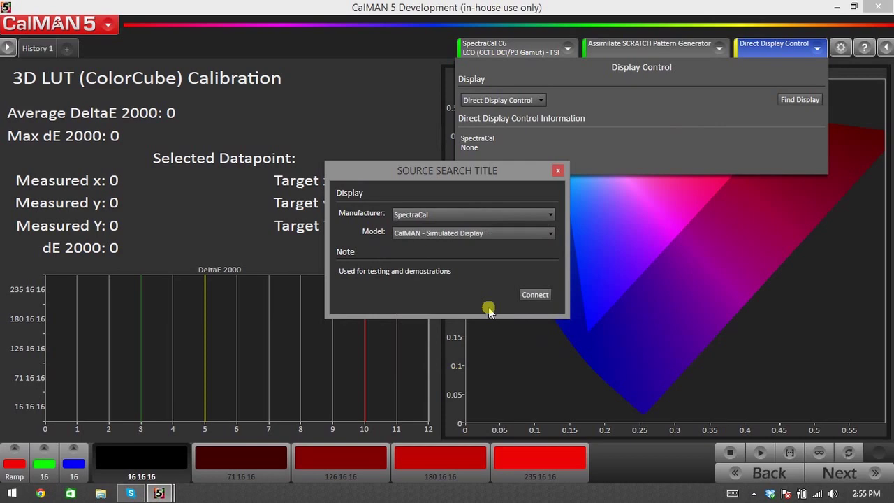
{"action": "left_click", "coordinate": [487, 234]}
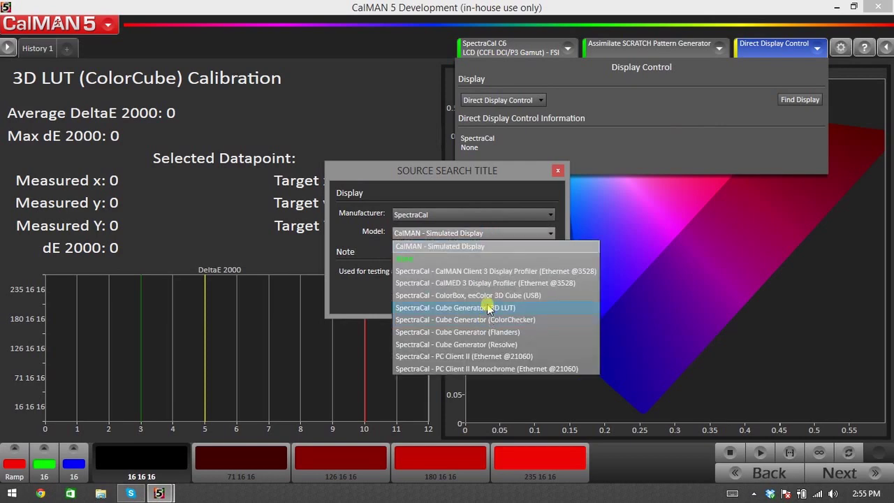
{"action": "left_click", "coordinate": [488, 308]}
{"action": "left_click", "coordinate": [532, 257]}
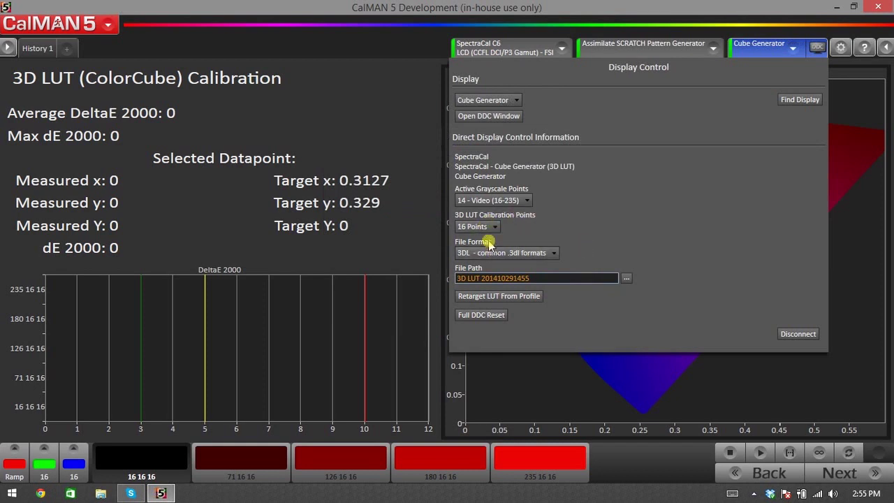
Leave the calibration points at 16 and start the AutoCal setup
{"action": "left_click", "coordinate": [477, 226]}
{"action": "left_click", "coordinate": [477, 240]}
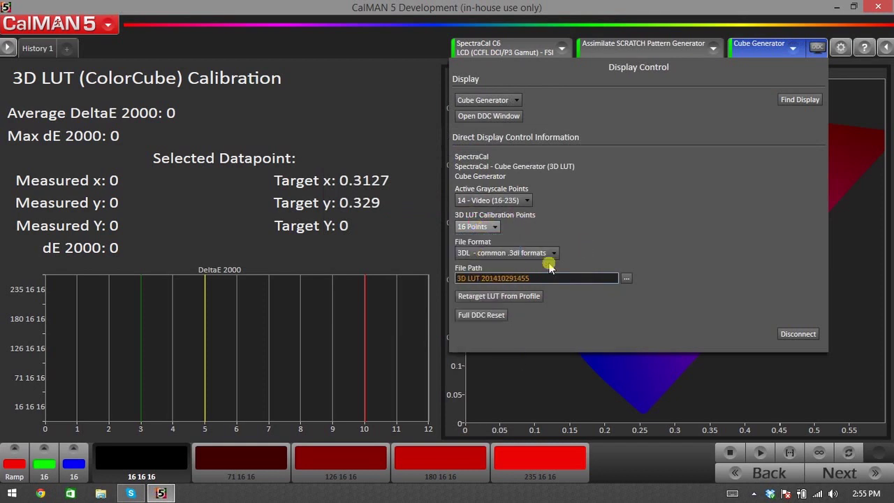
{"action": "left_click", "coordinate": [849, 454]}
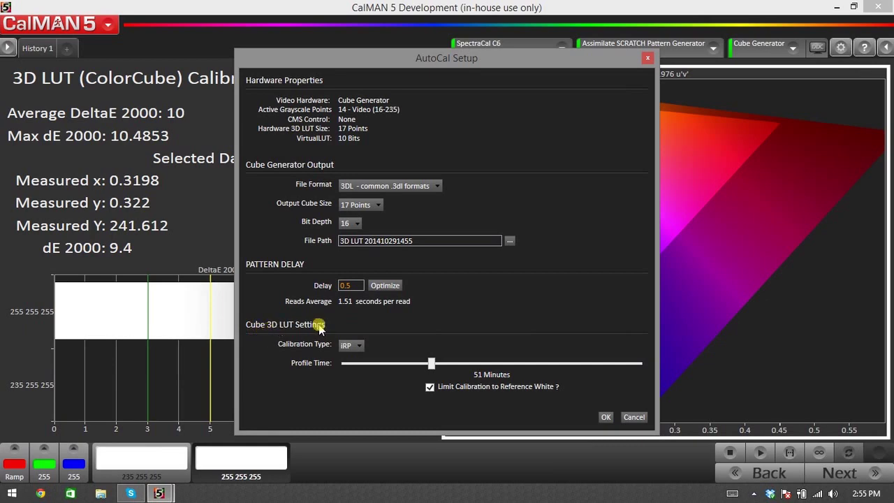
Run AutoCal with the Lighting_LUT calibration type until it completes after 65 reads
{"action": "left_click", "coordinate": [355, 345]}
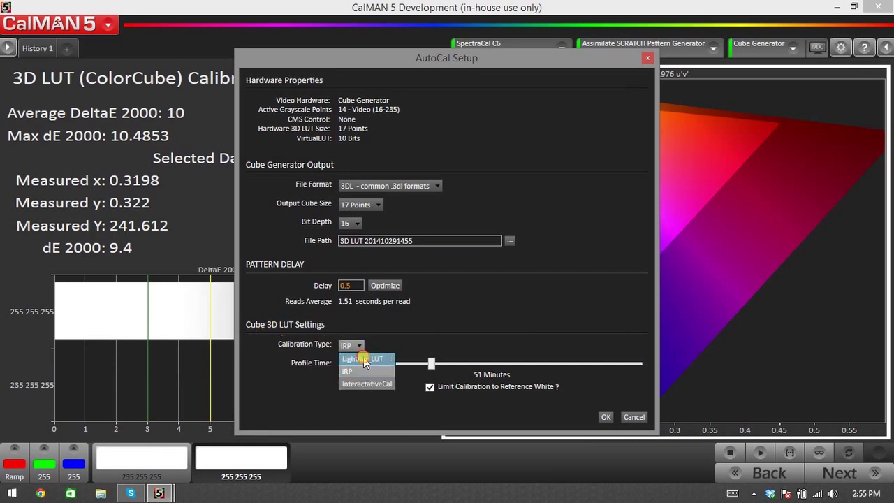
{"action": "left_click", "coordinate": [363, 360]}
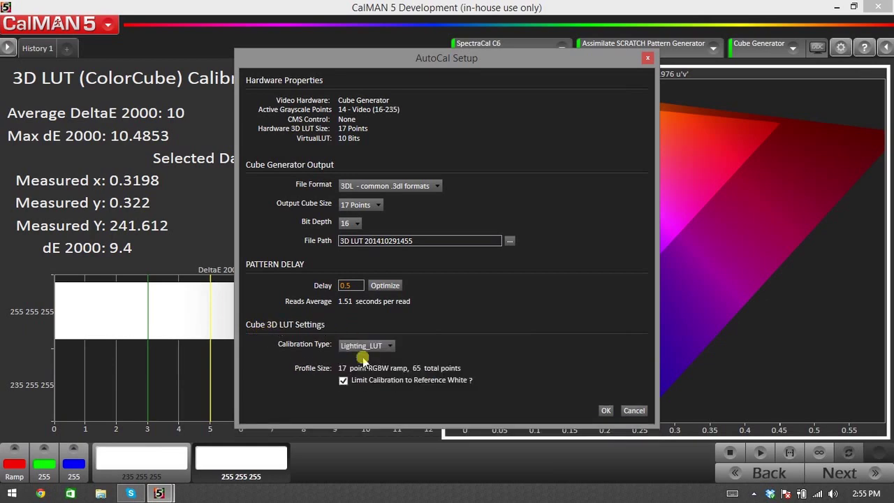
{"action": "left_click", "coordinate": [606, 411]}
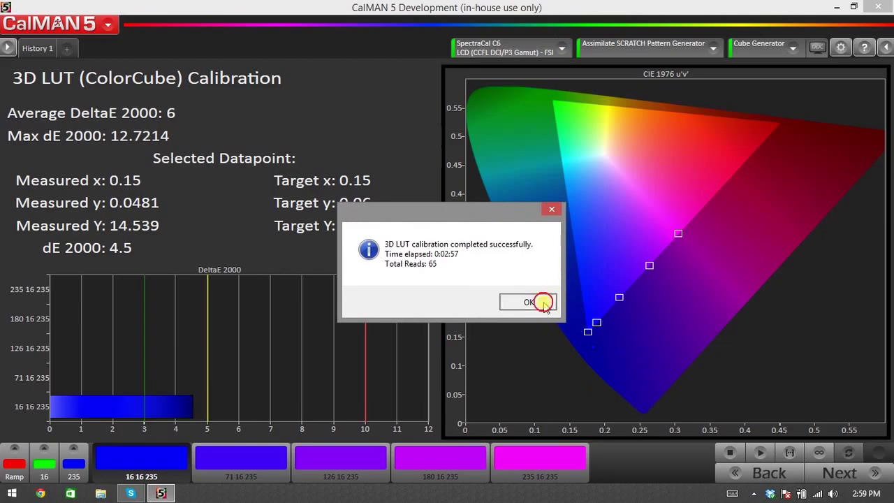
{"action": "left_click", "coordinate": [539, 301]}
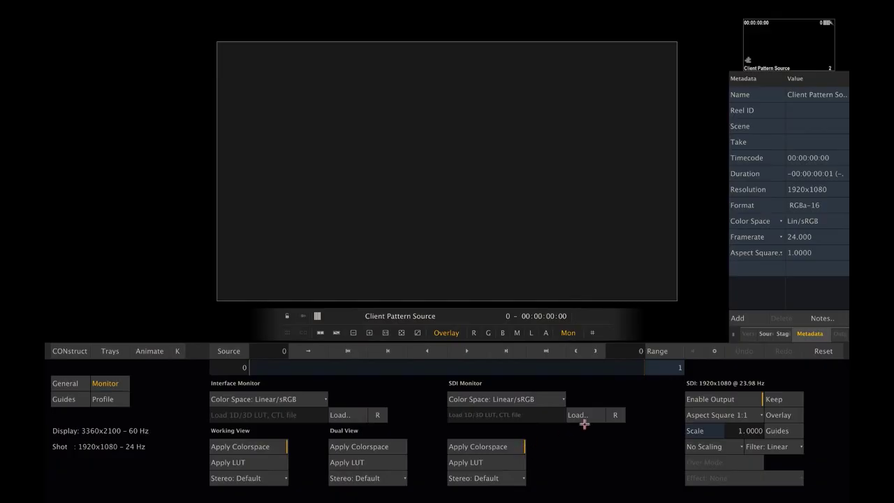
Load '3D LUT 201410291455.3dl' from Documents onto SCRATCH's SDI monitor
{"action": "left_click", "coordinate": [583, 415]}
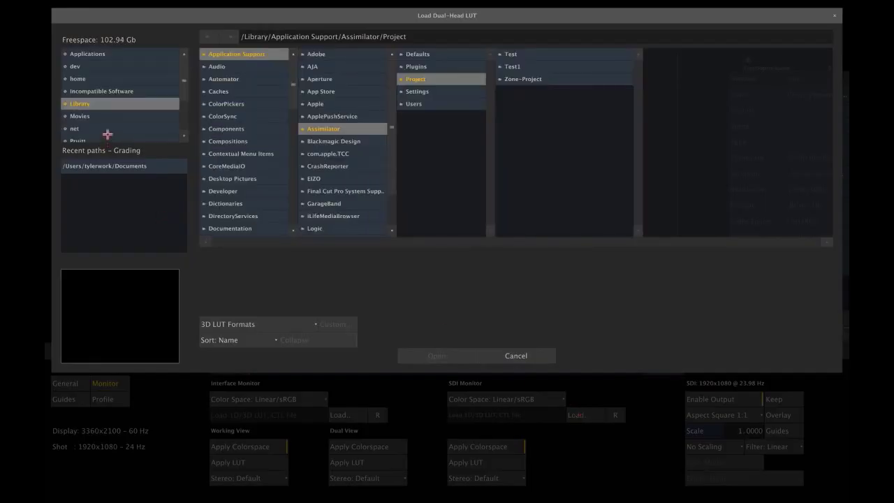
{"action": "scroll", "coordinate": [106, 134], "scroll_direction": "down", "scroll_amount": 2}
{"action": "left_click", "coordinate": [84, 124]}
{"action": "left_click", "coordinate": [259, 79]}
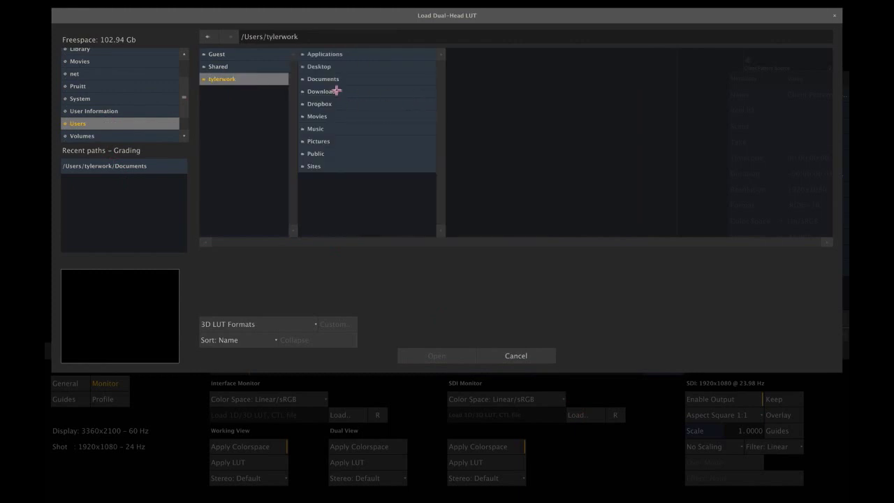
{"action": "left_click", "coordinate": [333, 79]}
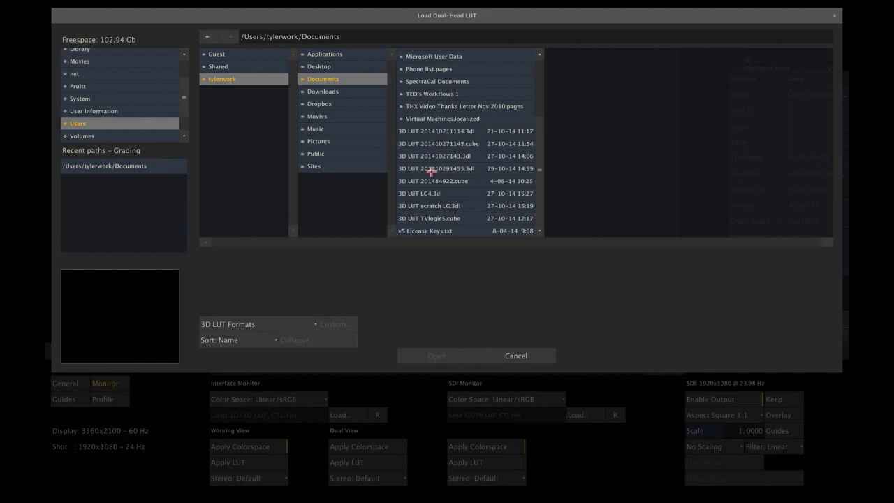
{"action": "left_click", "coordinate": [431, 170]}
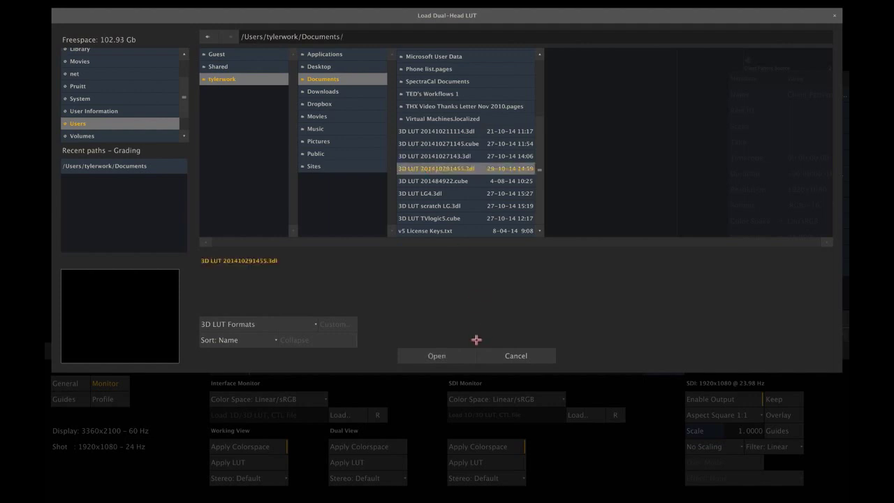
{"action": "left_click", "coordinate": [439, 355]}
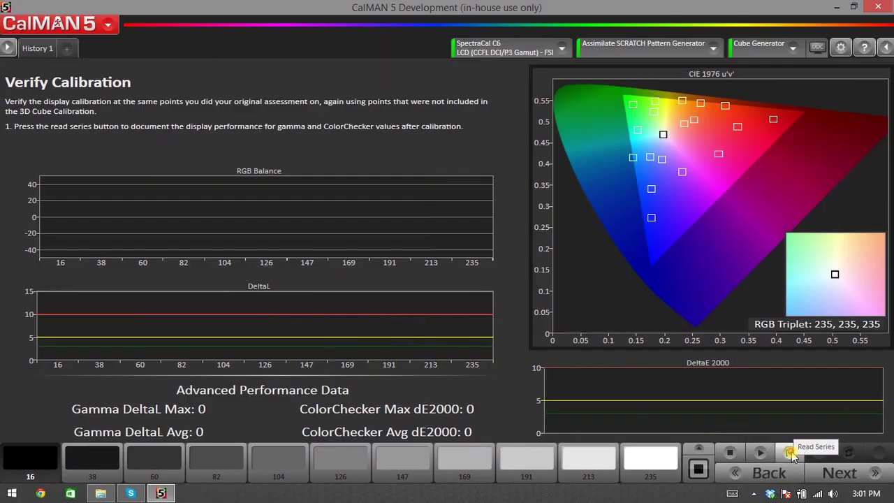
Read the post-calibration series: ColorChecker 1.2 average, 2.8 max dE2000
{"action": "left_click", "coordinate": [791, 454]}
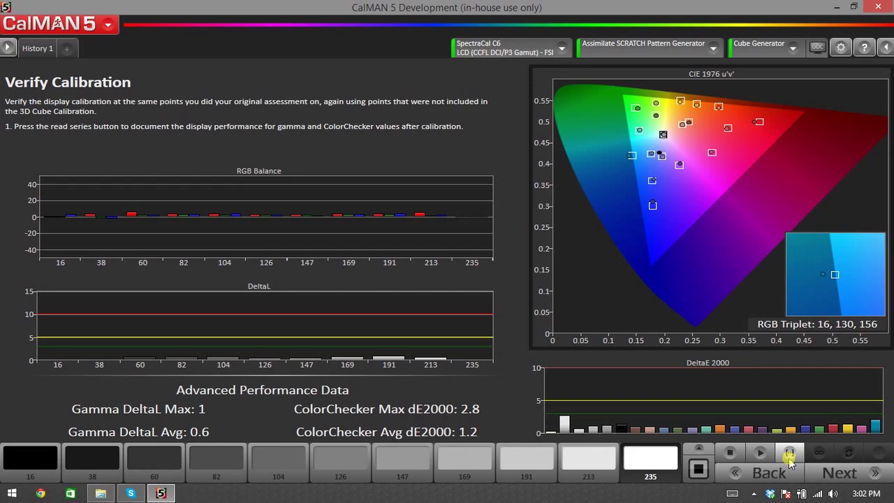
{"action": "left_click", "coordinate": [7, 47]}
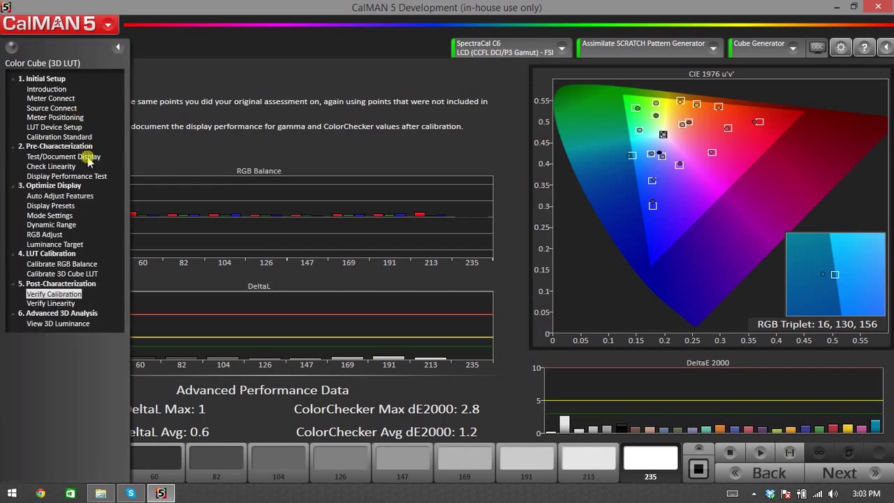
Switch back to Test/Document Display to view the earlier 6 dE2000 readings
{"action": "left_click", "coordinate": [71, 160]}
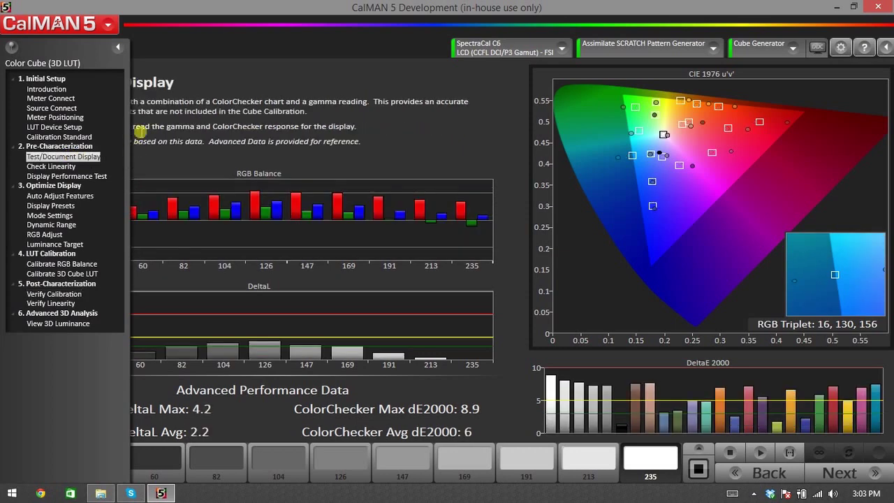
{"action": "left_click", "coordinate": [117, 47]}
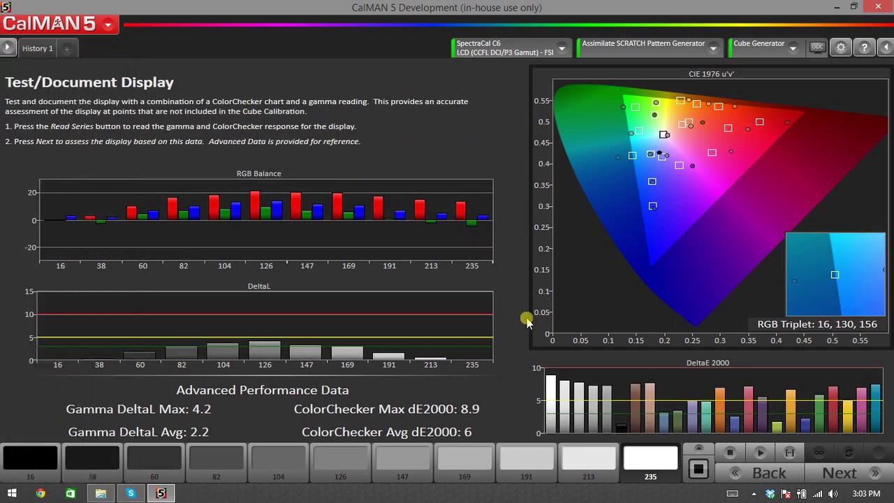